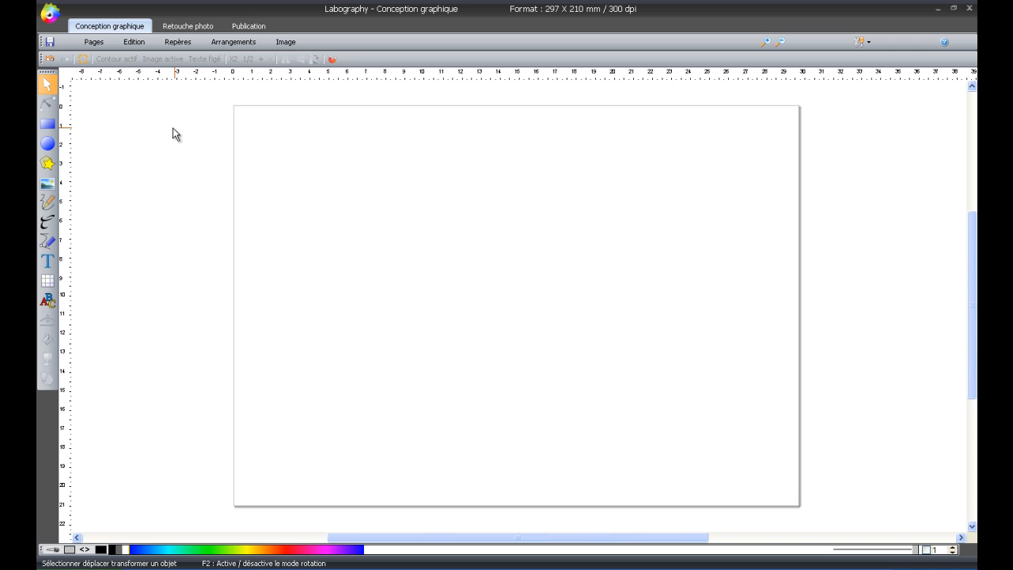
Step: Draw a rectangle about 29 by 21 cm covering almost the whole page and colour it blue
{"action": "left_click", "coordinate": [49, 124]}
{"action": "left_click_drag", "start_coordinate": [231, 108], "coordinate": [791, 500]}
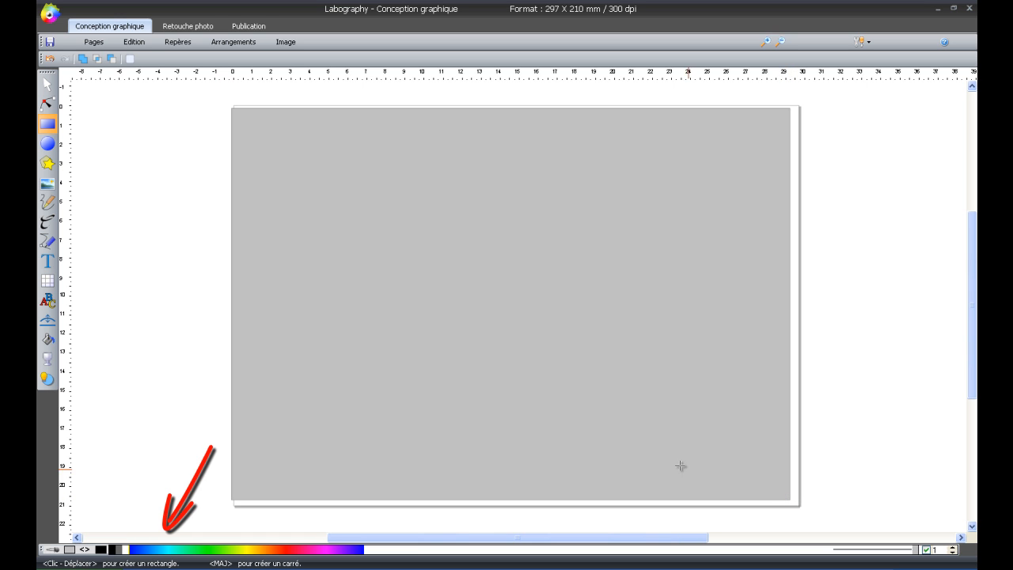
{"action": "left_click", "coordinate": [148, 549]}
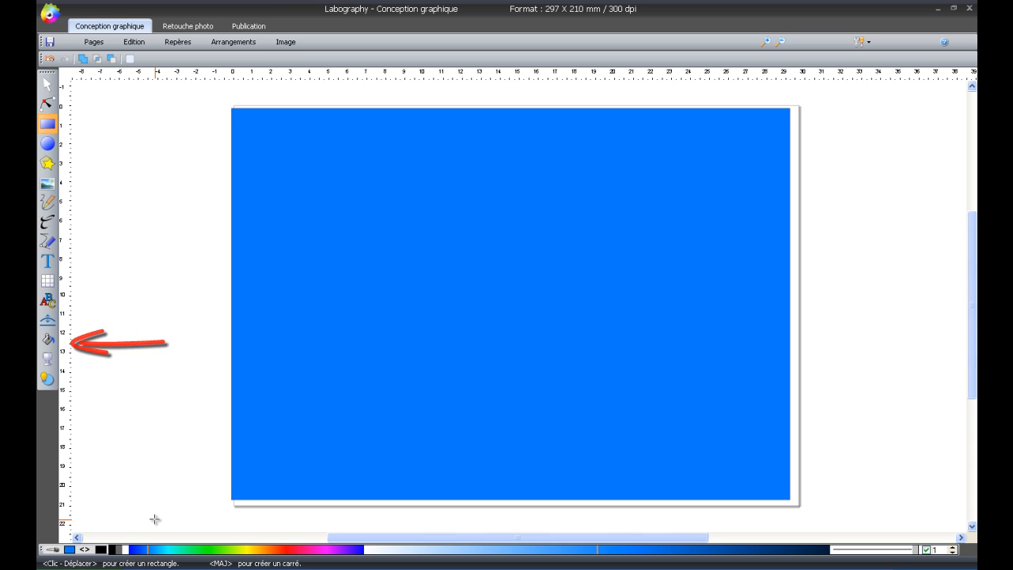
Step: Apply a Linéaire gradient fill to the rectangle and change the gradient's black end colour to red
{"action": "left_click", "coordinate": [47, 340]}
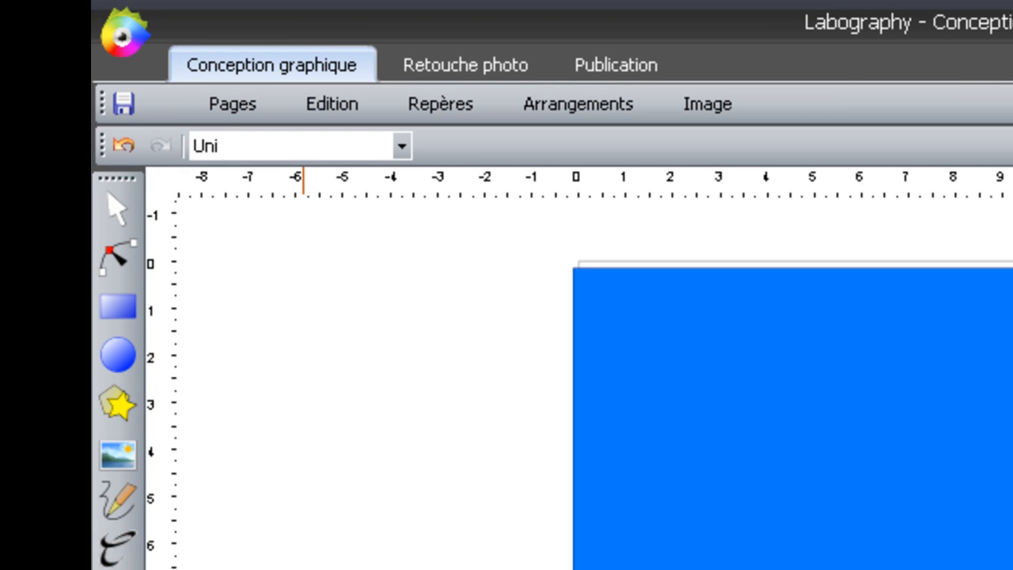
{"action": "left_click", "coordinate": [400, 146]}
{"action": "left_click", "coordinate": [351, 199]}
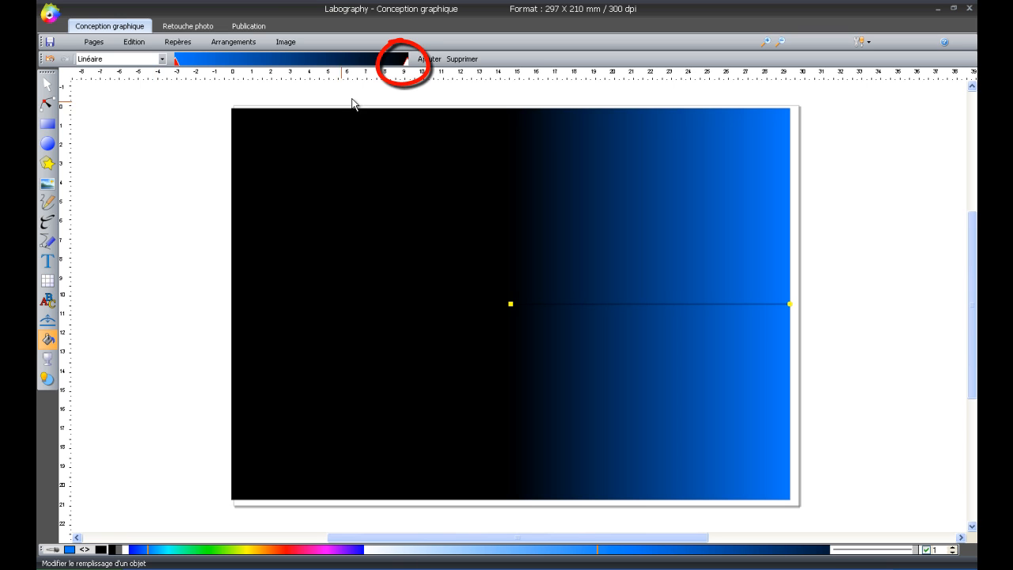
{"action": "left_click", "coordinate": [407, 62]}
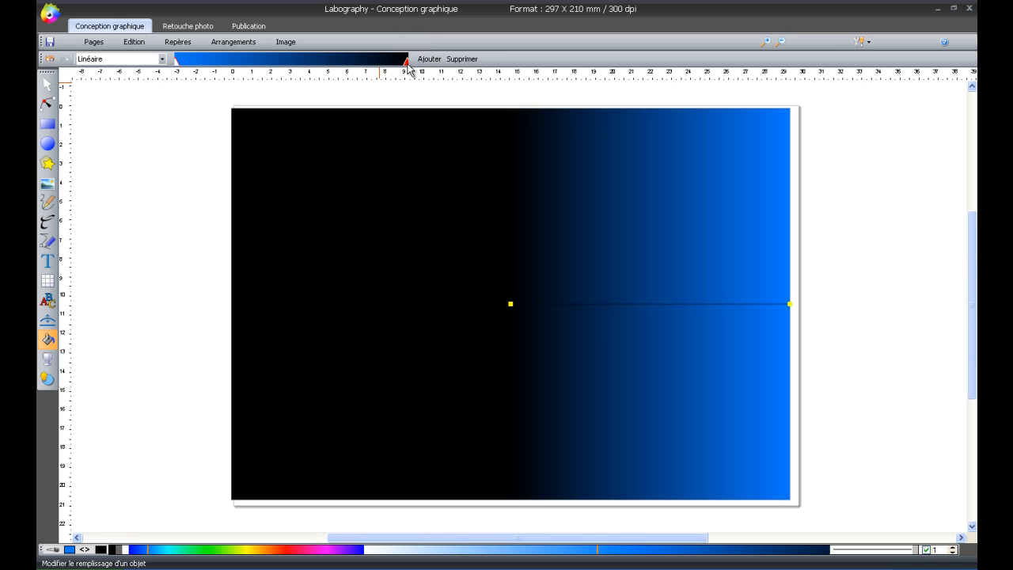
{"action": "left_click", "coordinate": [290, 549]}
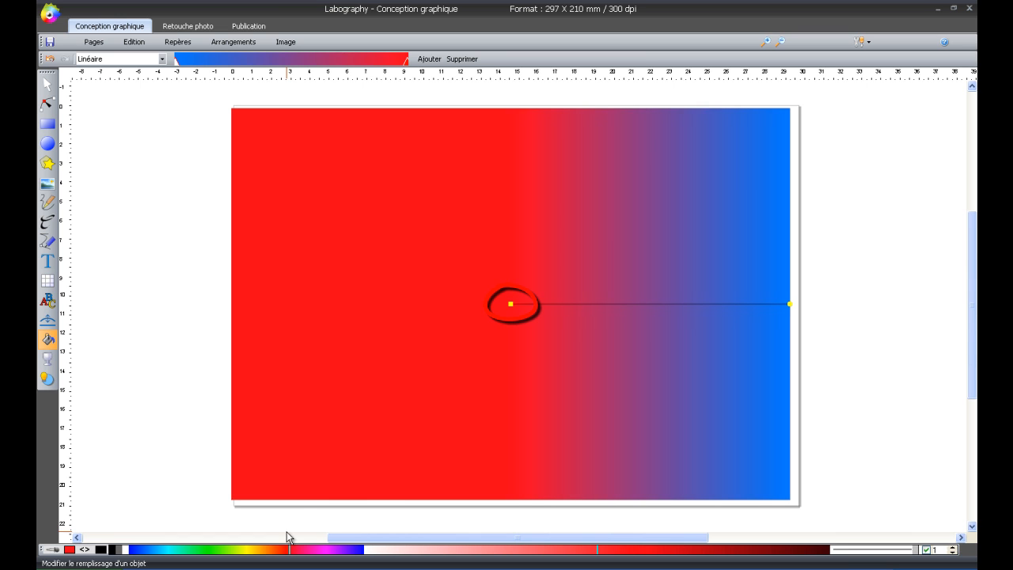
Step: Stretch the linear gradient across the rectangle, then redirect it diagonally from red in the upper-right corner to blue in the lower-left
{"action": "left_click_drag", "start_coordinate": [509, 306], "coordinate": [201, 303]}
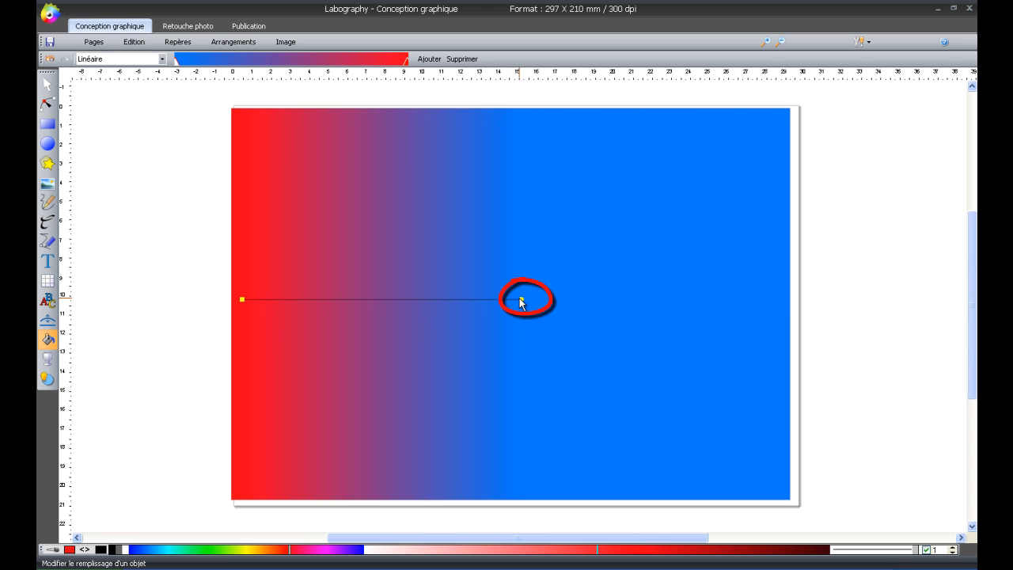
{"action": "left_click_drag", "start_coordinate": [521, 299], "coordinate": [778, 304]}
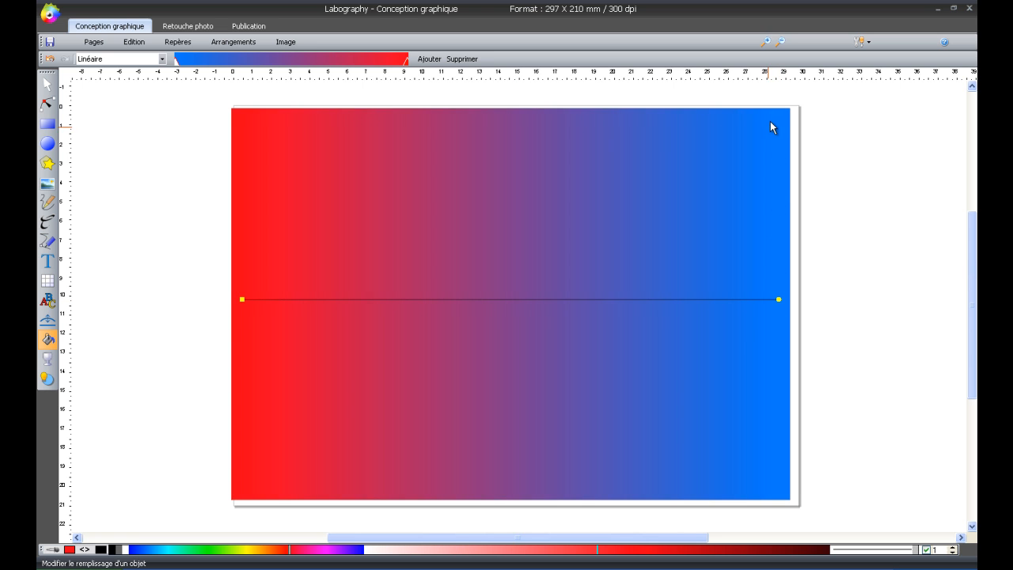
{"action": "mouse_move", "coordinate": [769, 117]}
{"action": "left_mouse_down"}
{"action": "mouse_move", "coordinate": [546, 246]}
{"action": "mouse_move", "coordinate": [276, 451]}
{"action": "mouse_move", "coordinate": [243, 491]}
{"action": "left_mouse_up"}
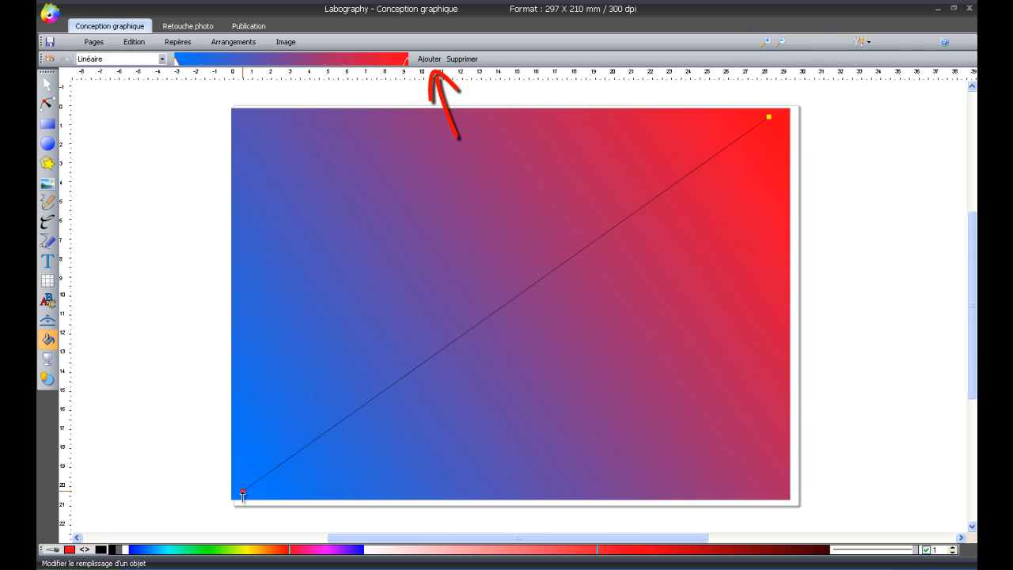
Step: Add an orange intermediate colour to the gradient and shift it closer to the blue end
{"action": "left_click", "coordinate": [429, 59]}
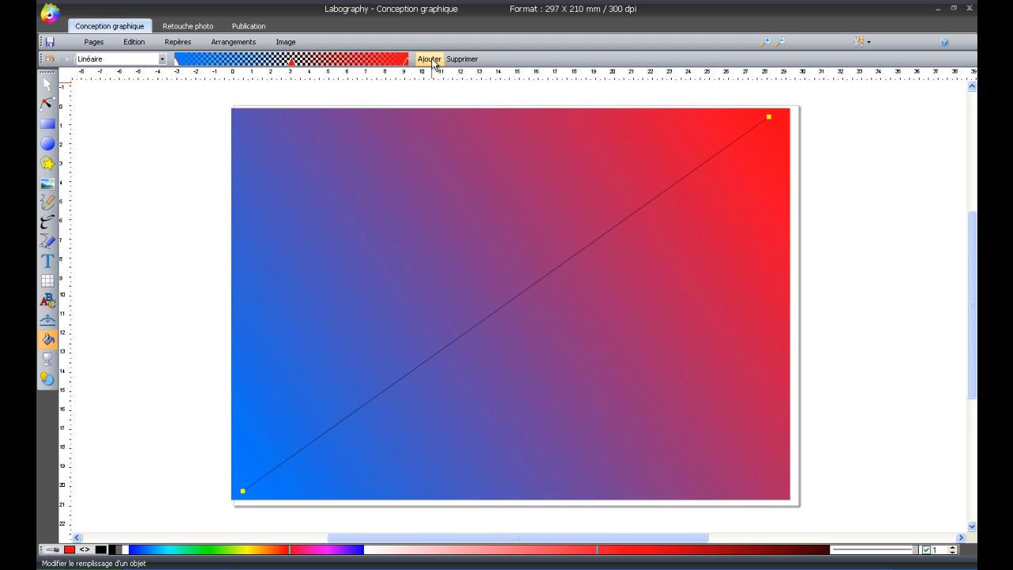
{"action": "left_click", "coordinate": [258, 547]}
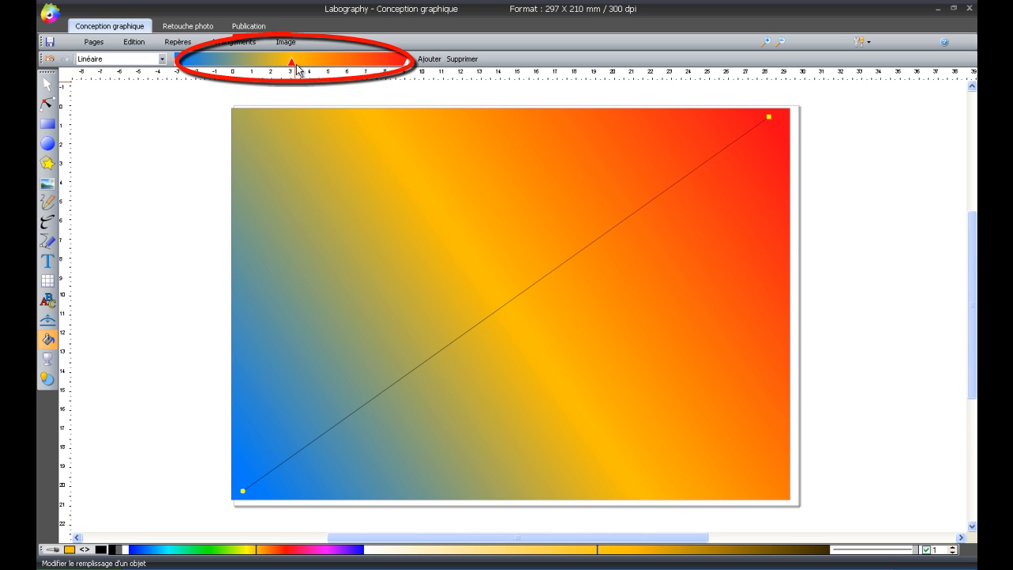
{"action": "left_click_drag", "start_coordinate": [296, 70], "coordinate": [233, 66]}
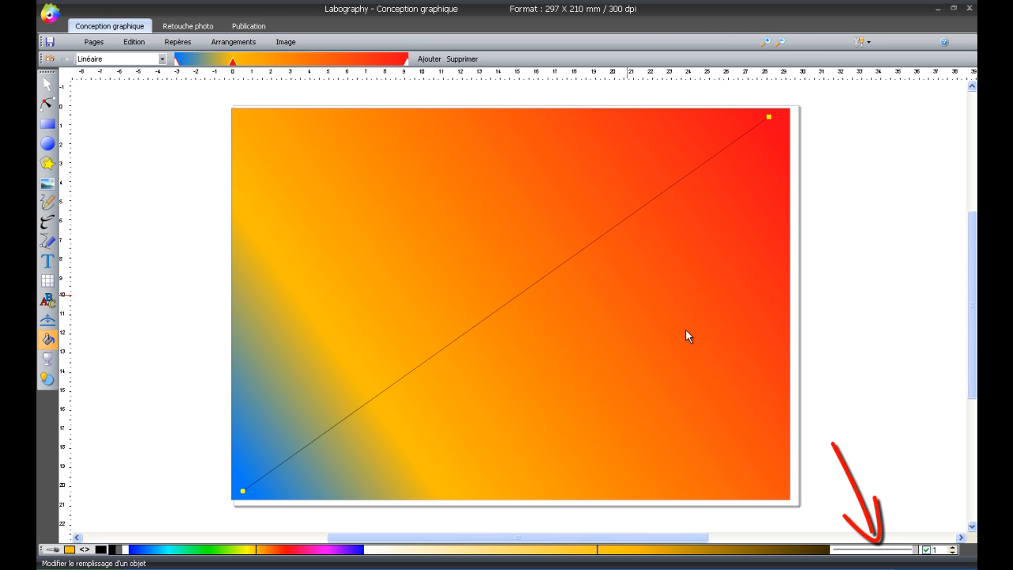
Step: Make the gradient's orange colour partly transparent and turn off the rectangle's outline
{"action": "left_click_drag", "start_coordinate": [912, 551], "coordinate": [884, 553]}
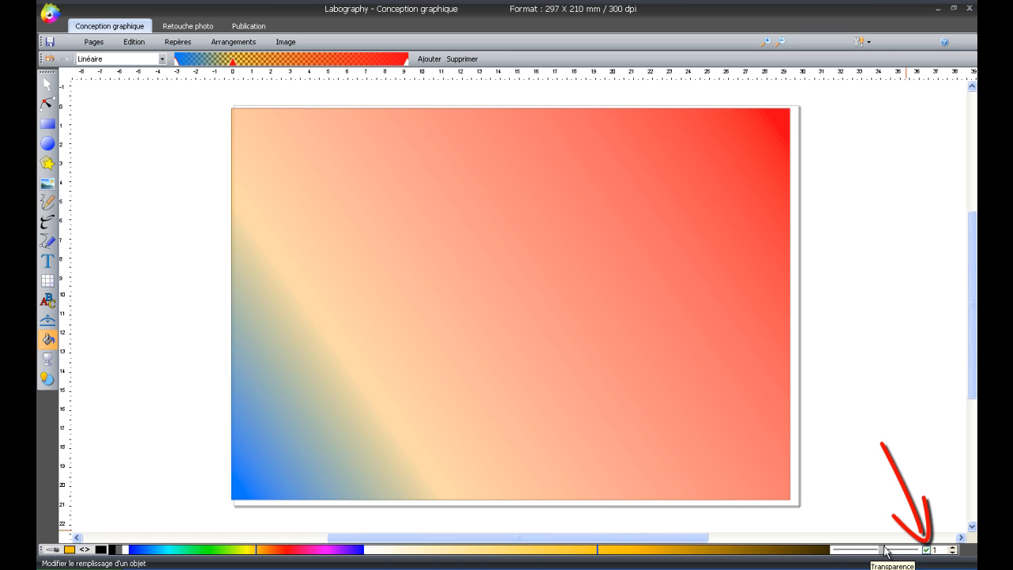
{"action": "left_click", "coordinate": [930, 551]}
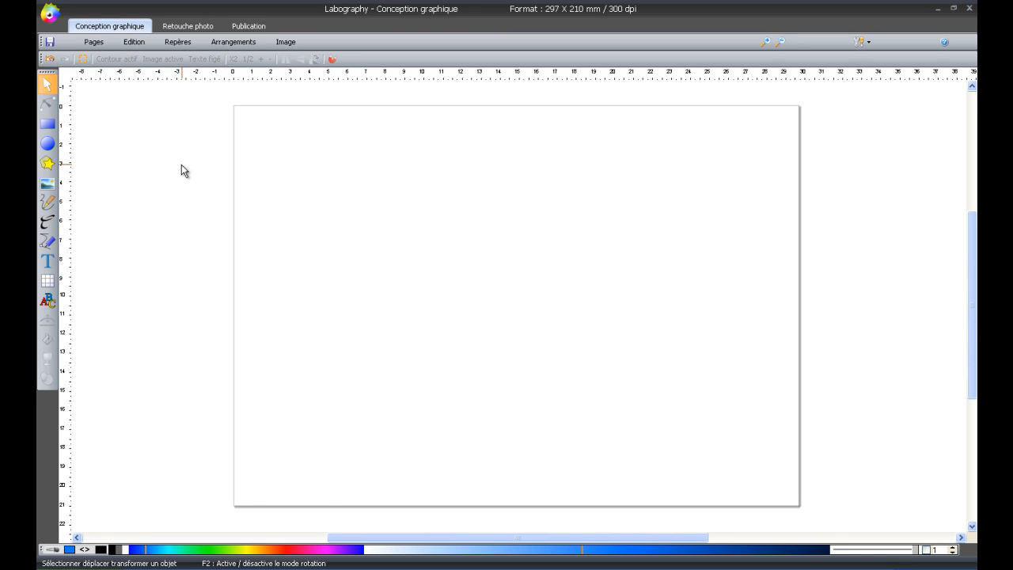
Step: Draw a blue circle about 15 cm in diameter on the blank page and apply a Cercle gradient fill to it
{"action": "left_click", "coordinate": [48, 143]}
{"action": "left_click_drag", "start_coordinate": [335, 150], "coordinate": [625, 435]}
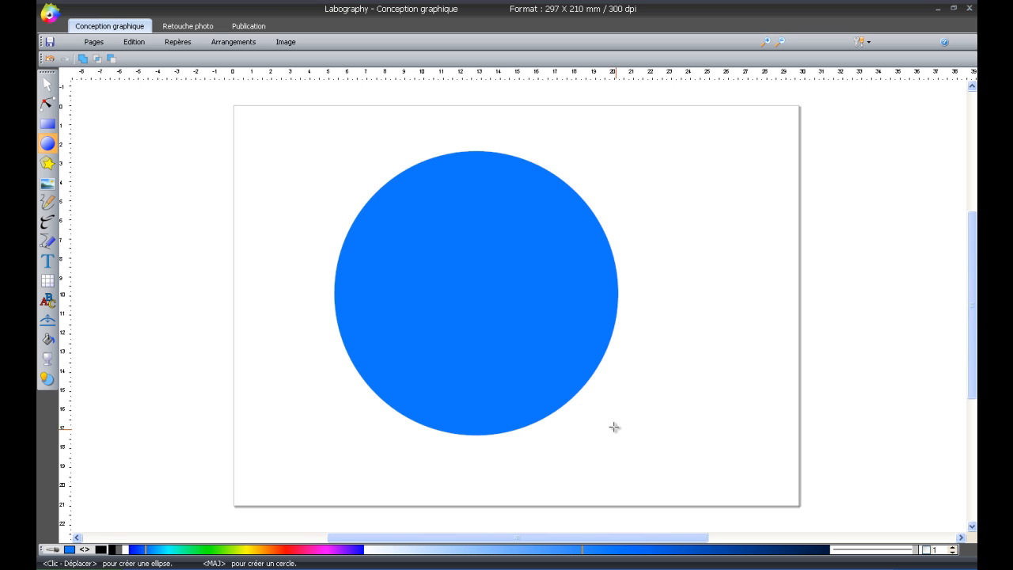
{"action": "left_click", "coordinate": [47, 339]}
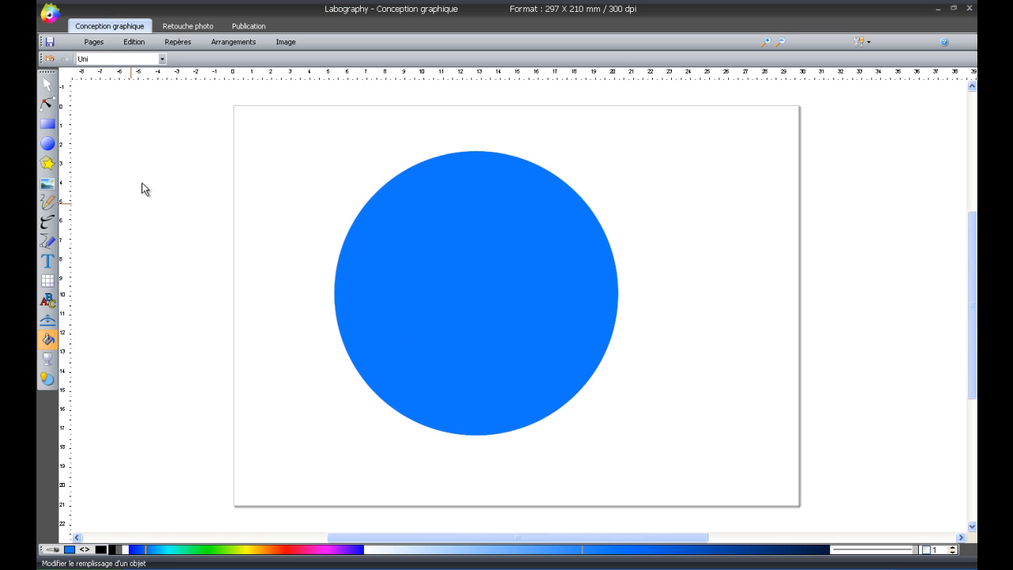
{"action": "left_click", "coordinate": [162, 58]}
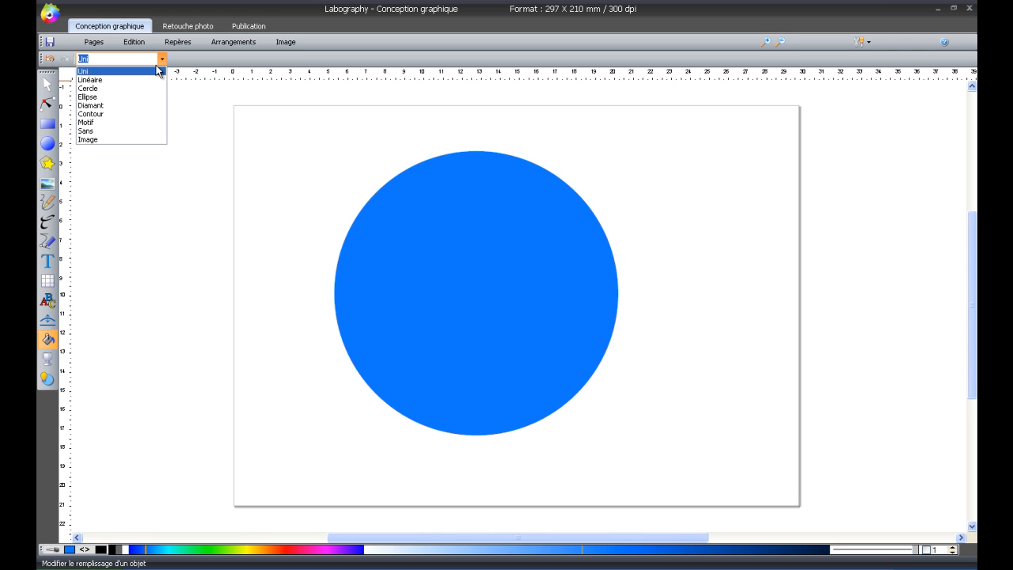
{"action": "left_click", "coordinate": [141, 87]}
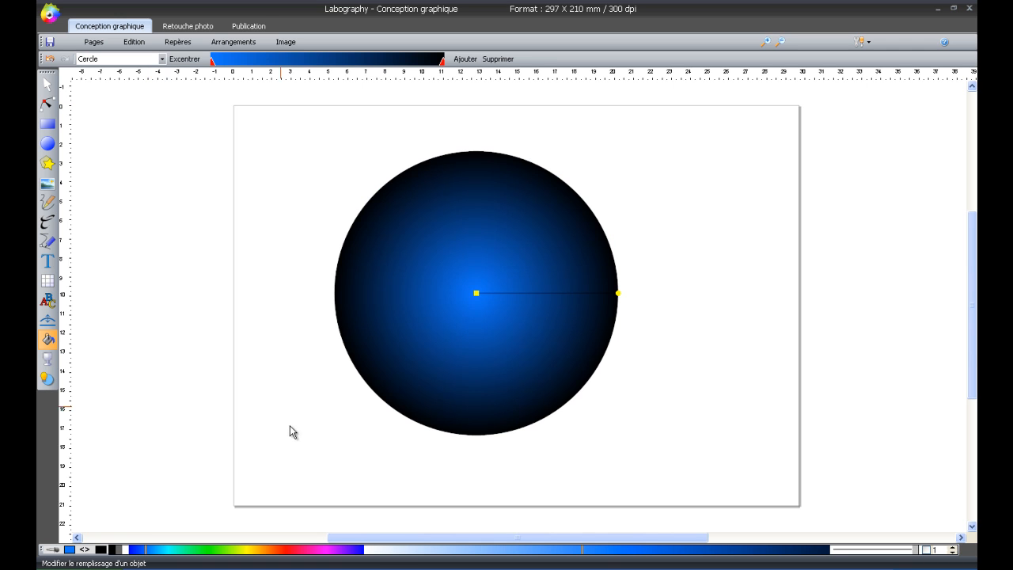
Step: Set the circular gradient to near-white at the centre and dark navy at the edge, with an added medium-blue intermediate colour
{"action": "left_click", "coordinate": [376, 550]}
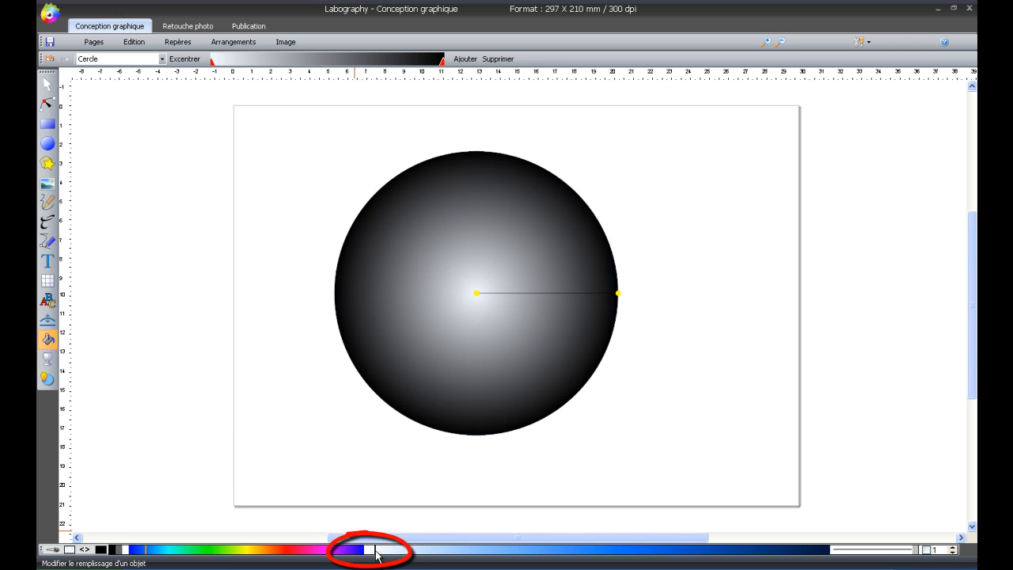
{"action": "left_click", "coordinate": [442, 63]}
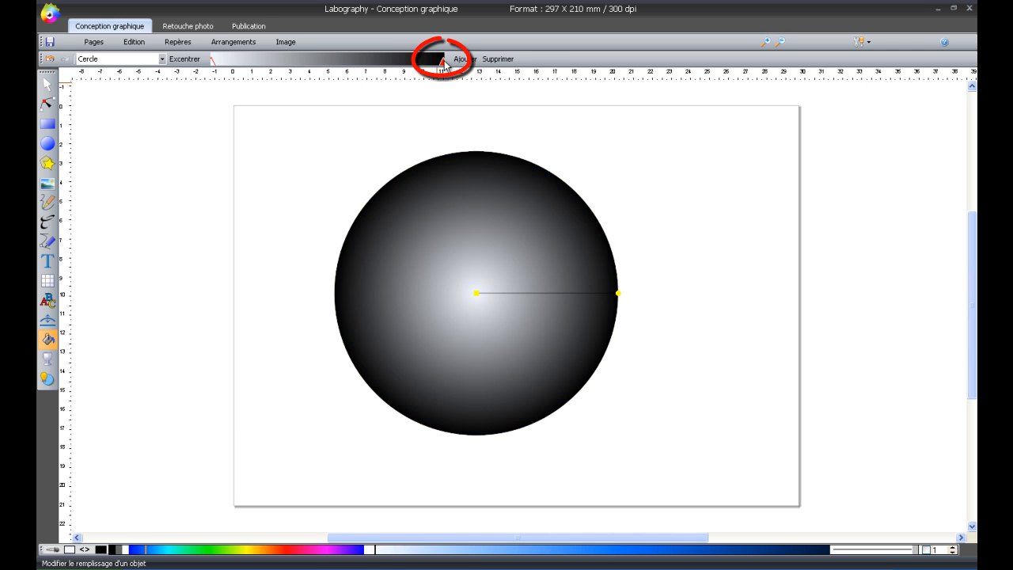
{"action": "left_click", "coordinate": [754, 554]}
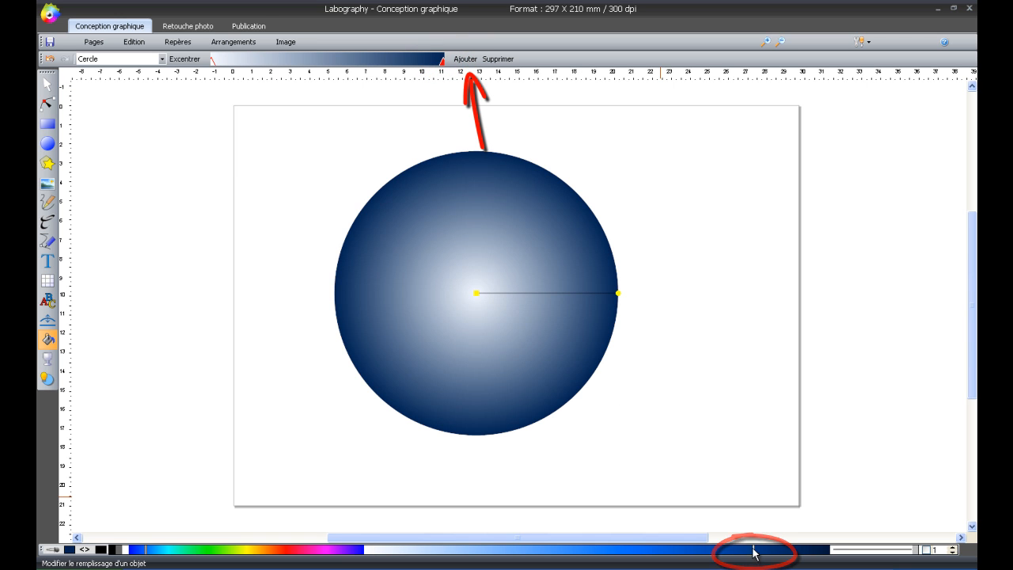
{"action": "left_click", "coordinate": [465, 60]}
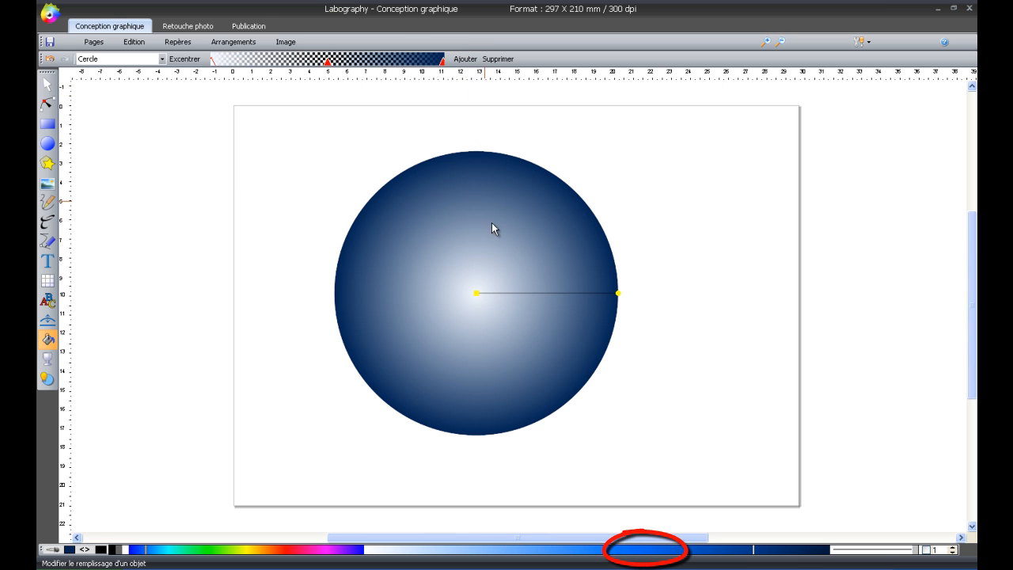
{"action": "left_click", "coordinate": [641, 550]}
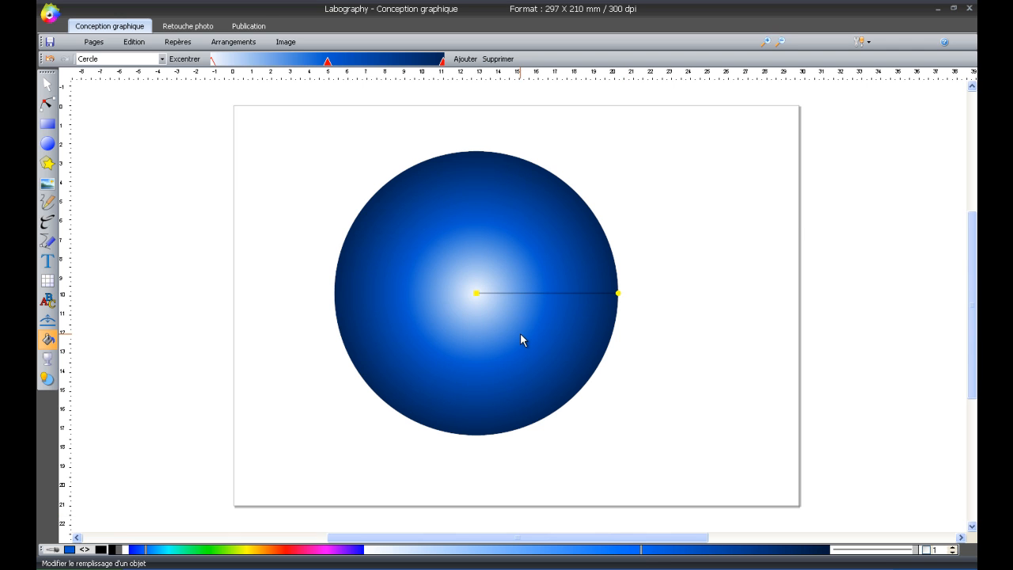
Step: Move the circular gradient's centre toward the circle's lower right and offset its highlight to the upper left using Excentrer
{"action": "mouse_move", "coordinate": [517, 334]}
{"action": "left_mouse_down"}
{"action": "mouse_move", "coordinate": [584, 339]}
{"action": "mouse_move", "coordinate": [626, 359]}
{"action": "mouse_move", "coordinate": [647, 339]}
{"action": "left_mouse_up"}
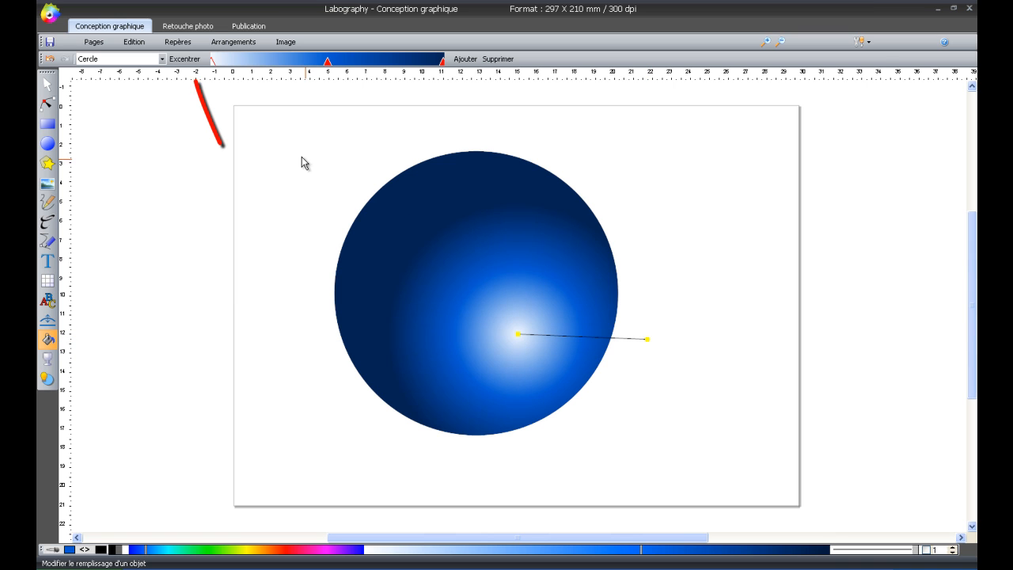
{"action": "left_click", "coordinate": [190, 62]}
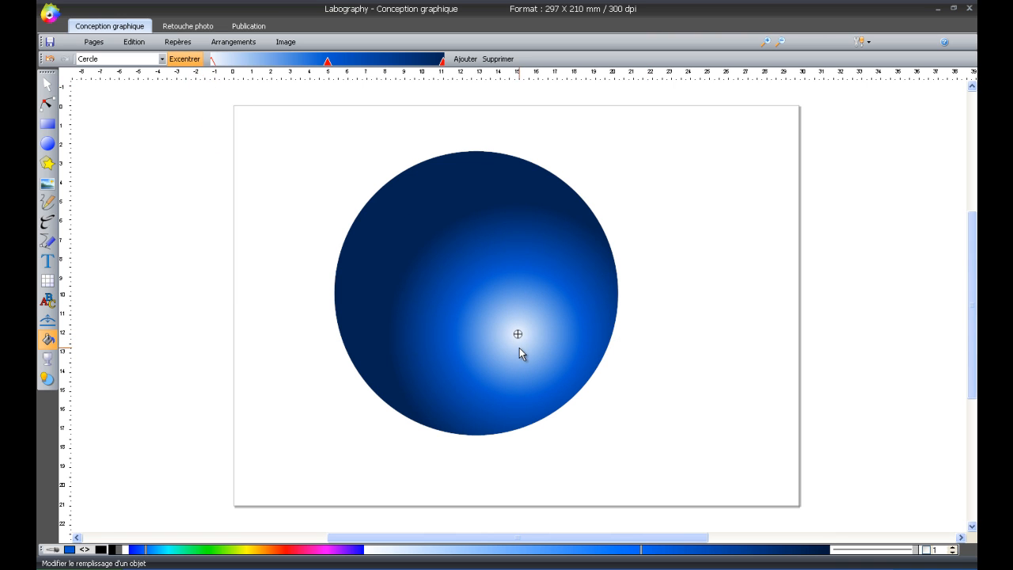
{"action": "mouse_move", "coordinate": [515, 340]}
{"action": "left_mouse_down"}
{"action": "mouse_move", "coordinate": [446, 288]}
{"action": "mouse_move", "coordinate": [391, 213]}
{"action": "mouse_move", "coordinate": [391, 230]}
{"action": "left_mouse_up"}
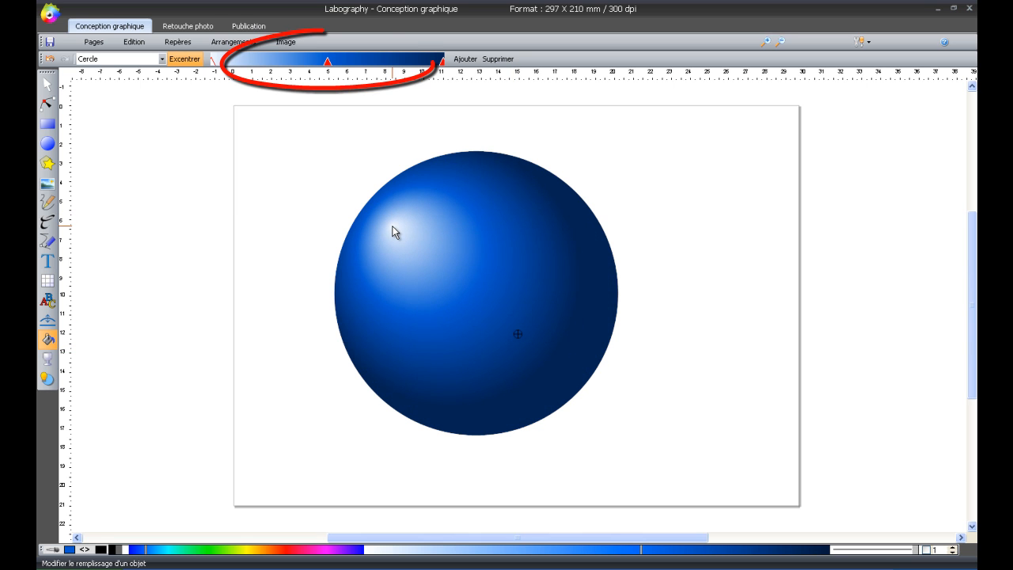
Step: Shift the gradient's medium-blue intermediate colour toward the dark end to enlarge the sphere's highlight
{"action": "left_click", "coordinate": [328, 64]}
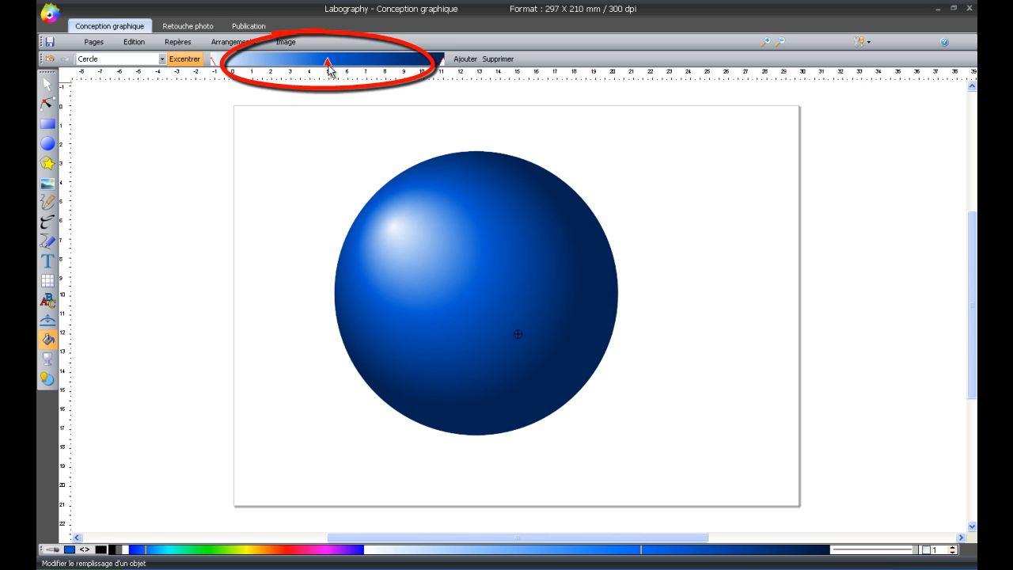
{"action": "left_click_drag", "start_coordinate": [329, 65], "coordinate": [375, 64]}
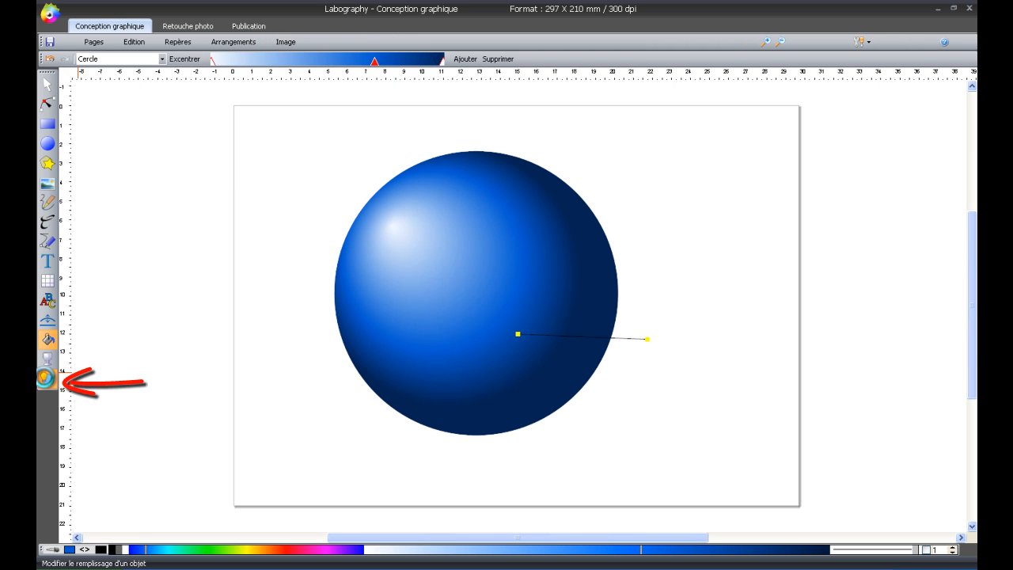
Step: Add a projected shadow to the sphere and flatten it into a thin ellipse on the ground beneath it
{"action": "left_click", "coordinate": [48, 381]}
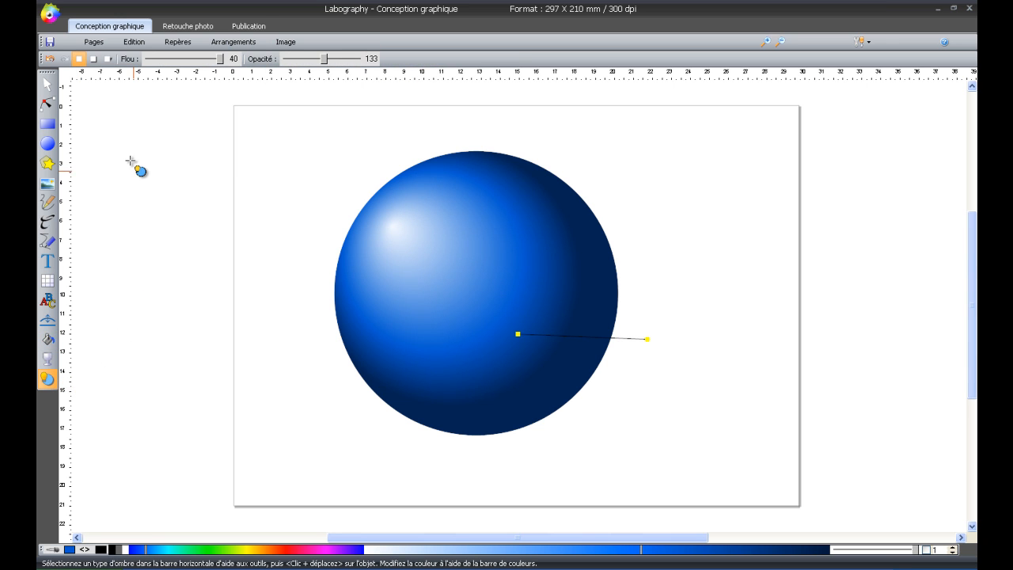
{"action": "left_click", "coordinate": [110, 60]}
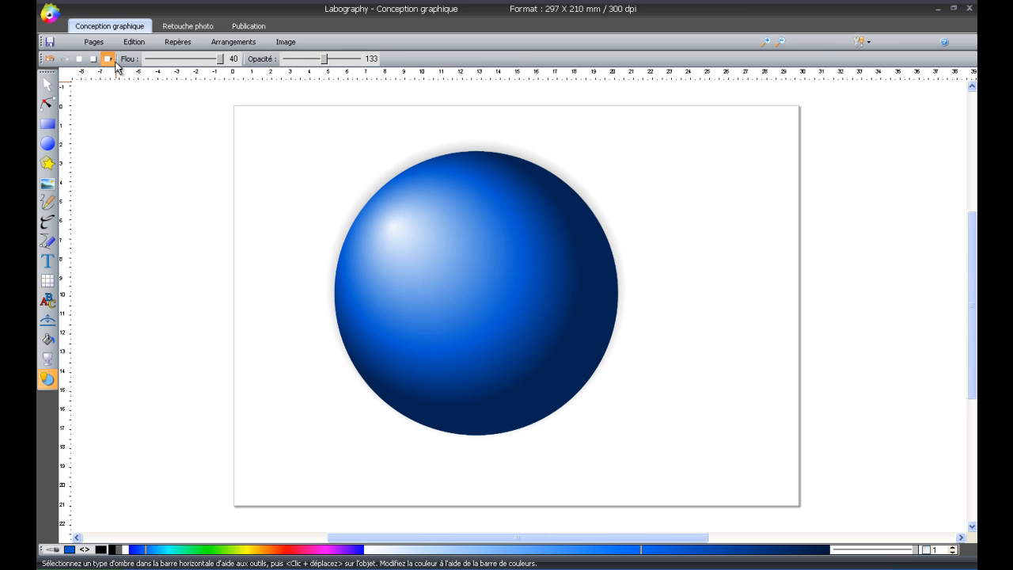
{"action": "left_click_drag", "start_coordinate": [502, 106], "coordinate": [542, 506]}
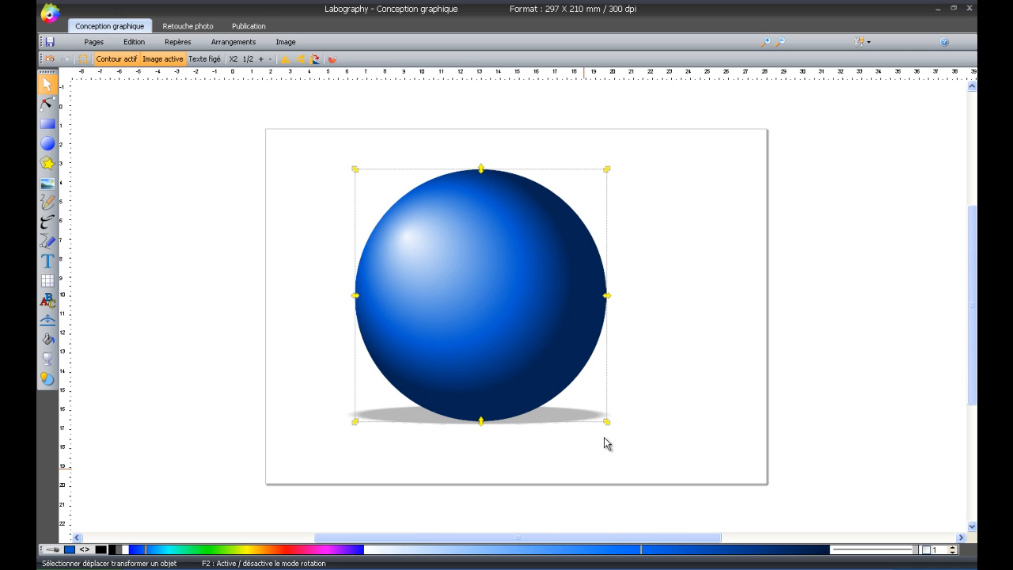
Step: Place F_07.jpg from the Explorateur onto the page and shrink it toward the page's lower-right corner
{"action": "left_click", "coordinate": [859, 42]}
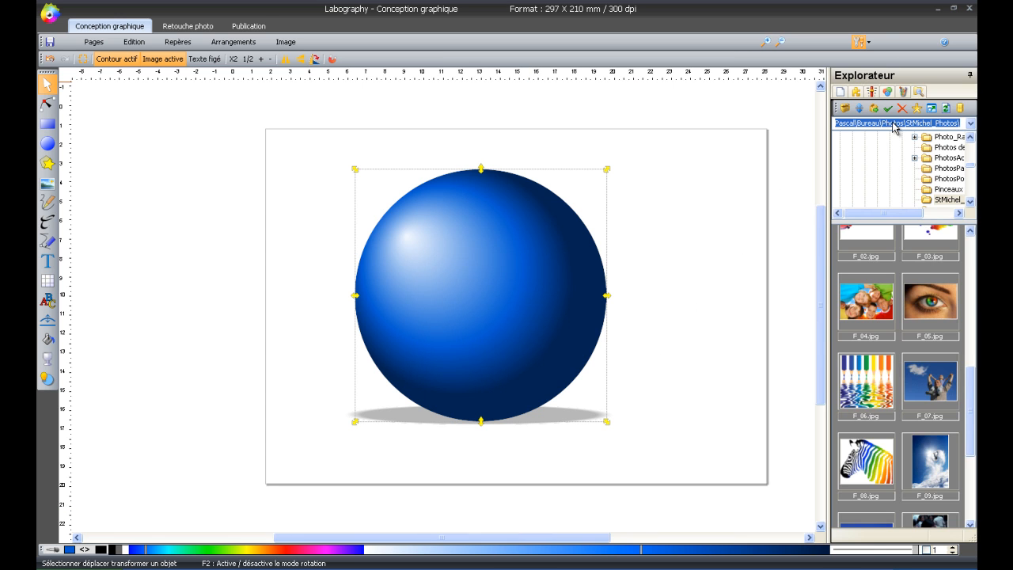
{"action": "left_click", "coordinate": [908, 388]}
{"action": "left_click_drag", "start_coordinate": [784, 388], "coordinate": [757, 386]}
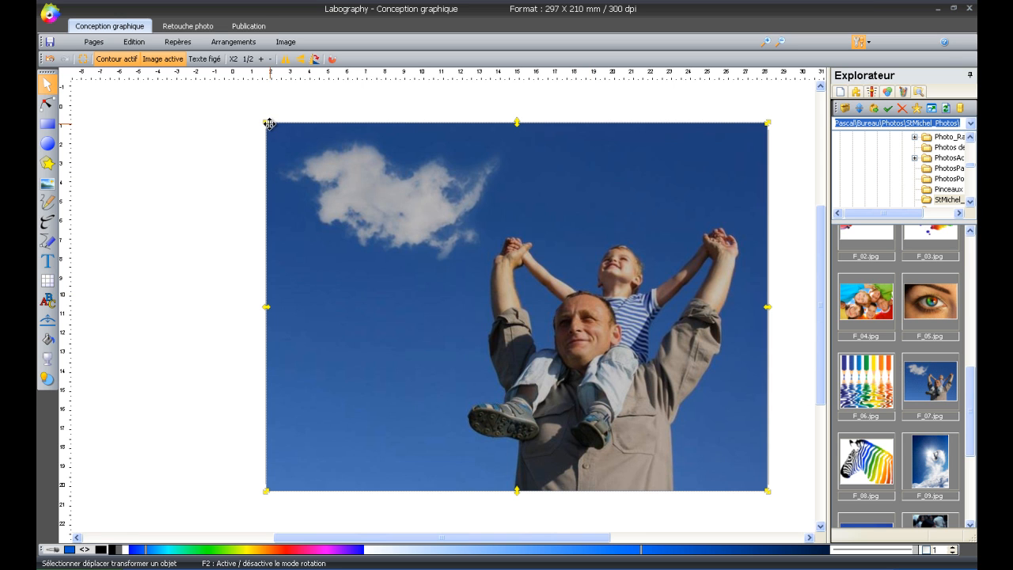
{"action": "left_click_drag", "start_coordinate": [266, 123], "coordinate": [410, 230]}
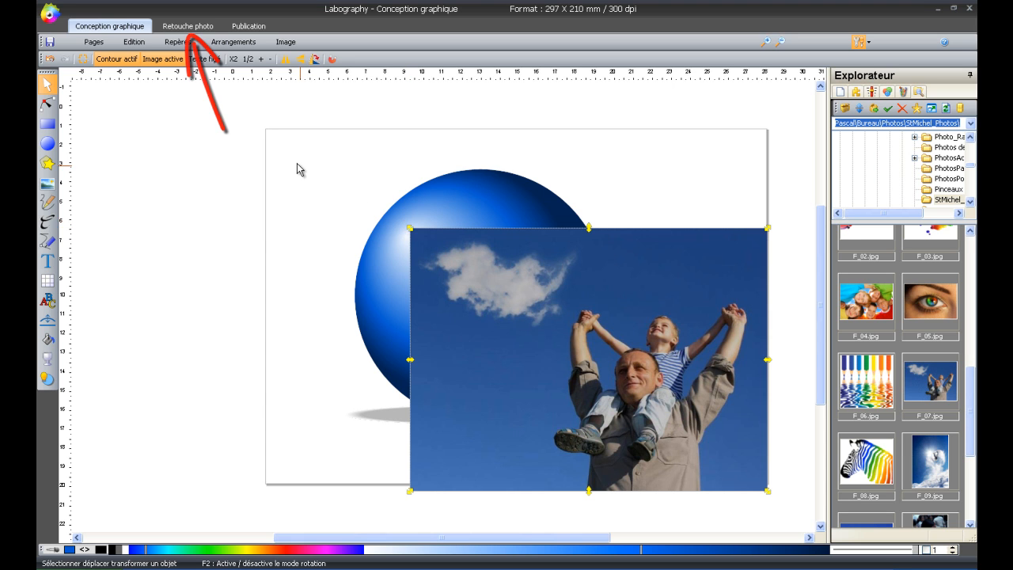
Step: Brighten the placed photo in photo-retouching mode with Luminosité-Contraste, setting luminosity to 46 and contrast to 21
{"action": "left_click", "coordinate": [190, 26]}
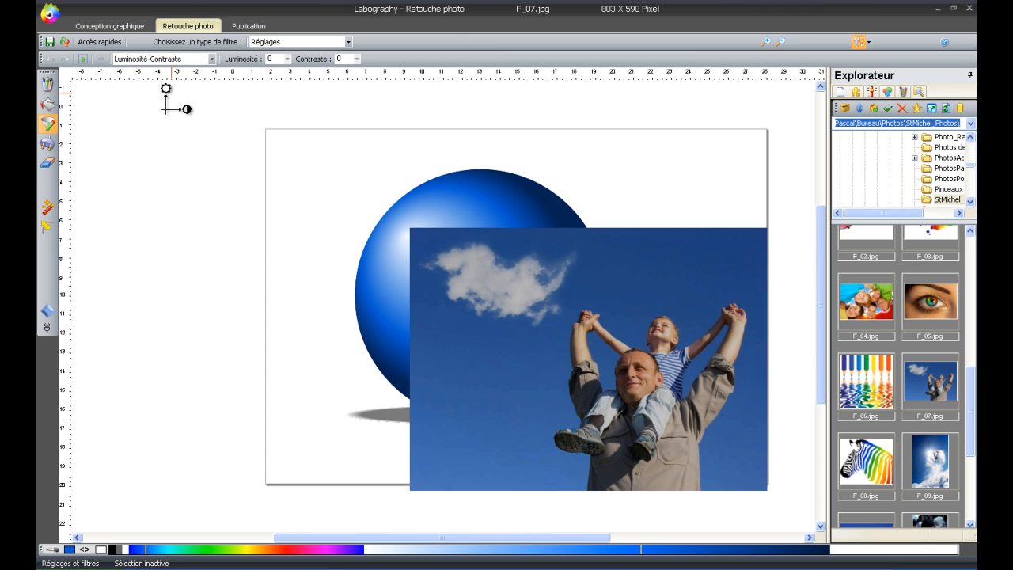
{"action": "left_click_drag", "start_coordinate": [178, 472], "coordinate": [276, 353]}
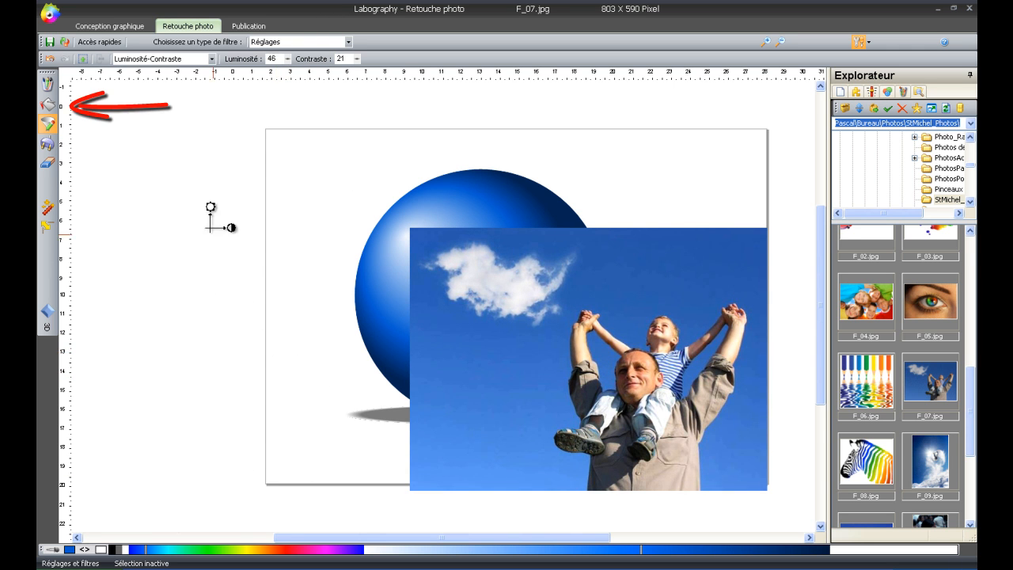
Step: Remove the photo's blue sky with a Transparence fill on similar colours, using a threshold (Seuil) of 58
{"action": "left_click", "coordinate": [49, 106]}
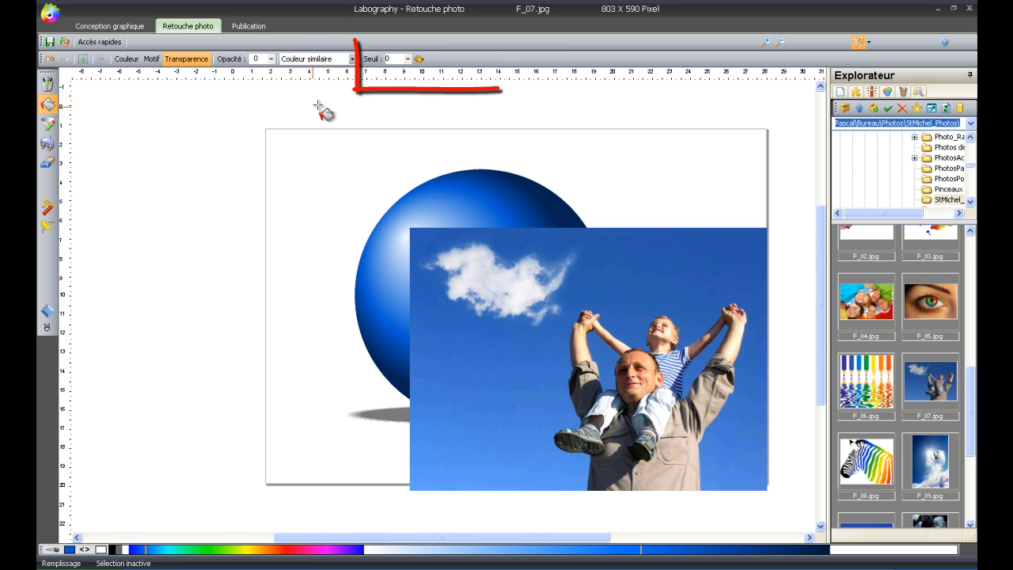
{"action": "left_click", "coordinate": [408, 59]}
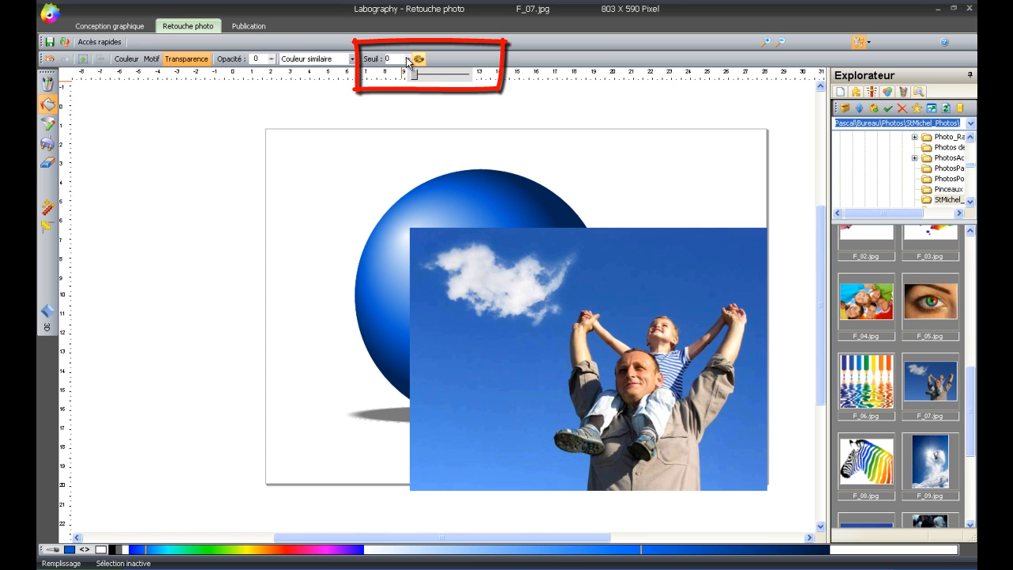
{"action": "left_click_drag", "start_coordinate": [409, 61], "coordinate": [445, 57]}
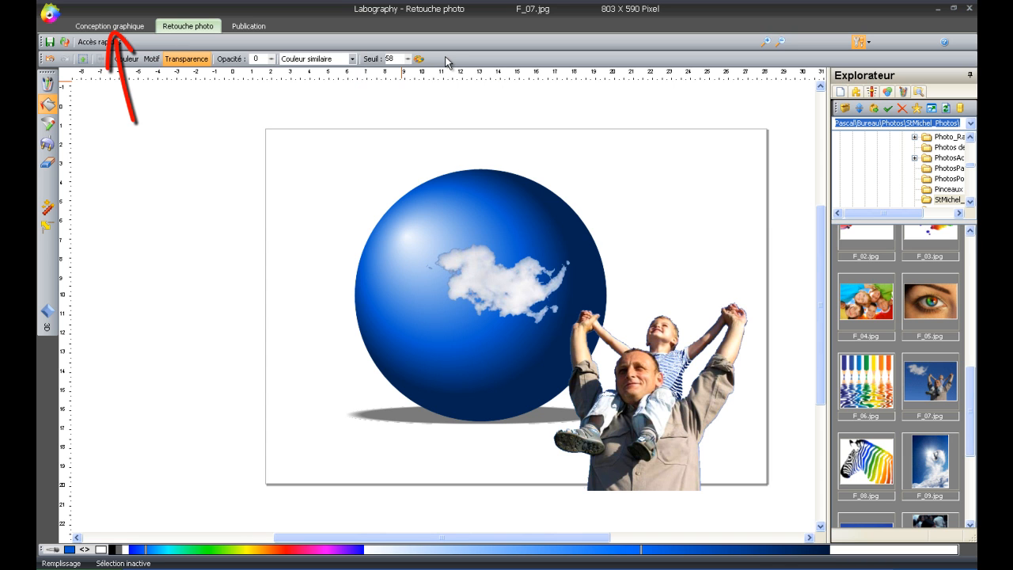
Step: Apply a Cercle transparency to the cut-out photo in graphic design mode and extend its radius down to the page's lower edge
{"action": "left_click", "coordinate": [117, 27]}
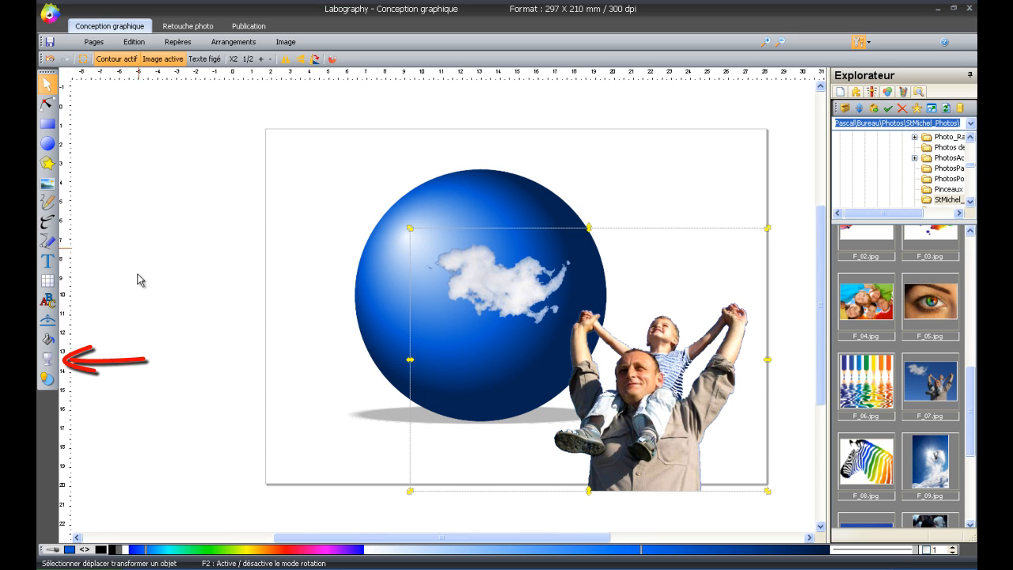
{"action": "left_click", "coordinate": [47, 361]}
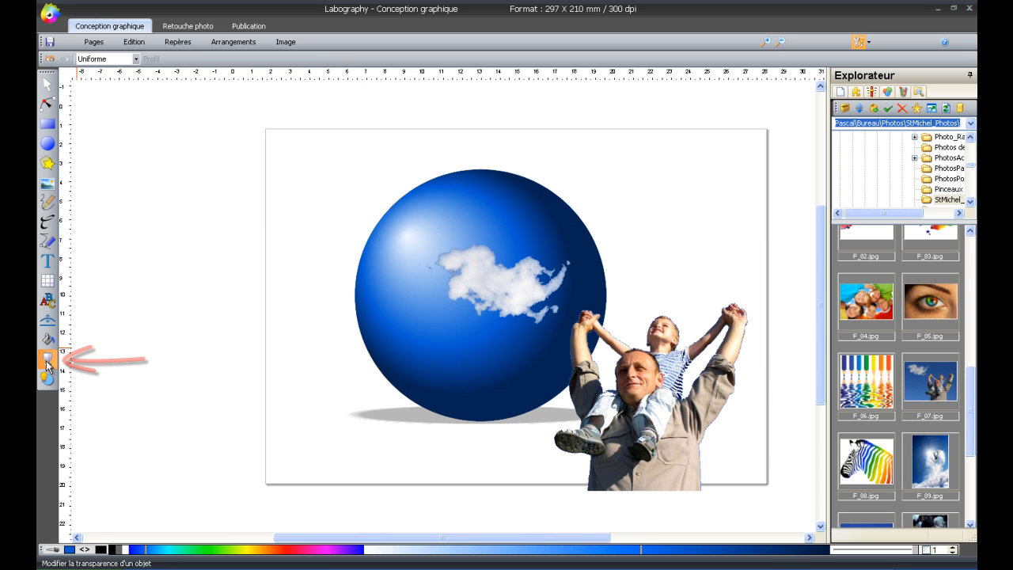
{"action": "left_click", "coordinate": [136, 60]}
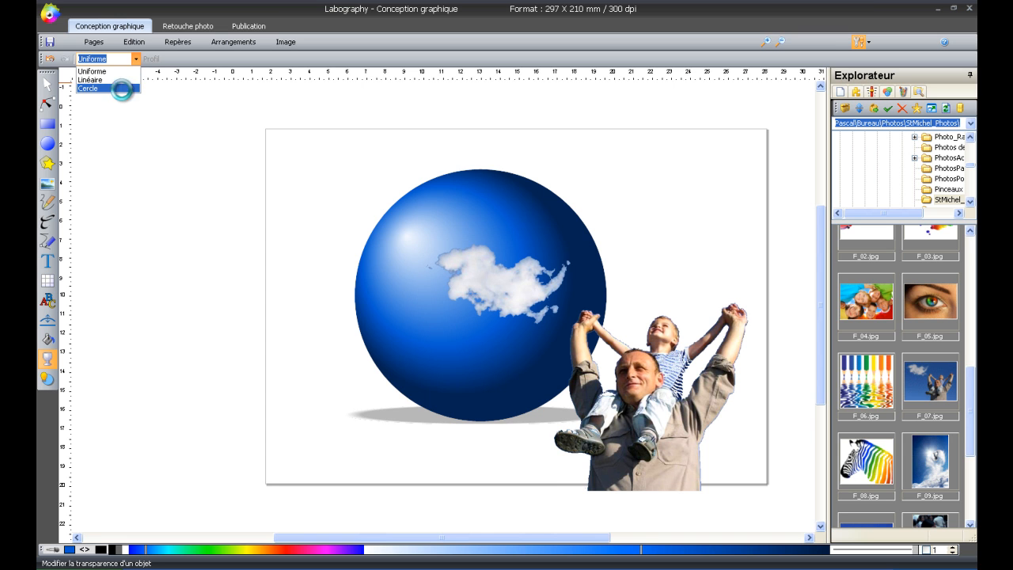
{"action": "left_click", "coordinate": [124, 88]}
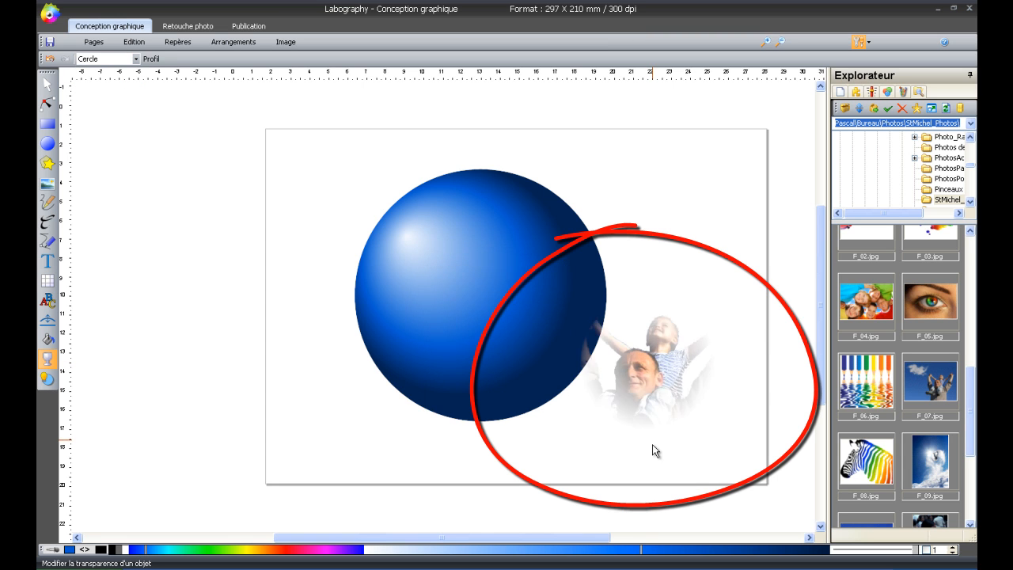
{"action": "left_click_drag", "start_coordinate": [652, 467], "coordinate": [656, 481]}
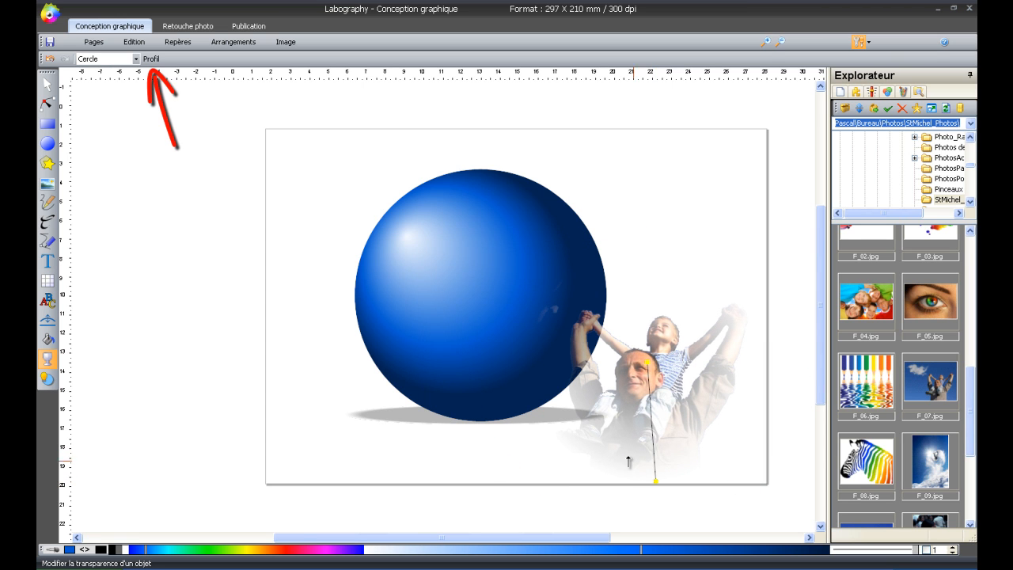
Step: Bend the transparency's profile curve steeply upward so the father and child stay more opaque toward the faded edge
{"action": "left_click", "coordinate": [150, 60]}
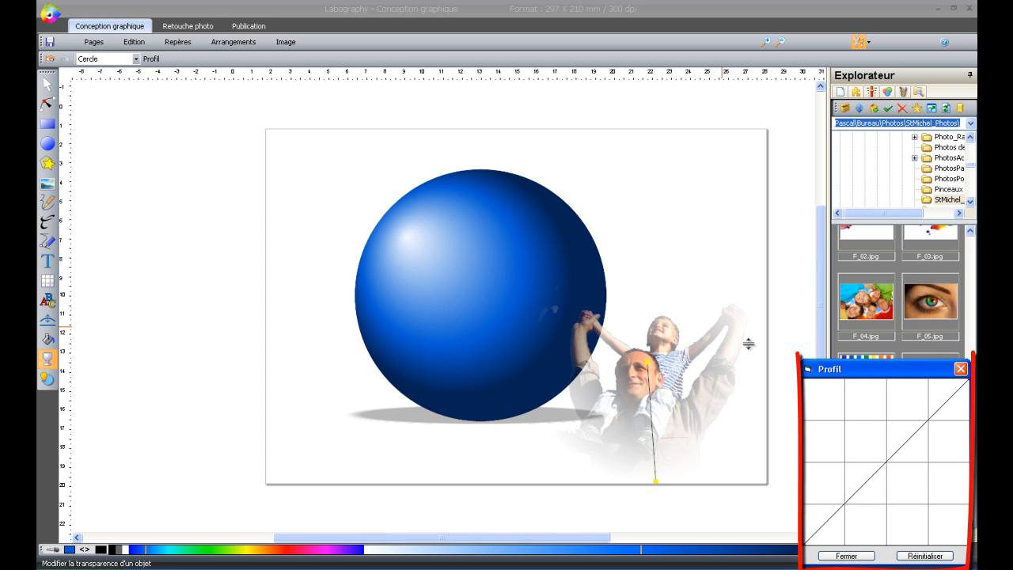
{"action": "mouse_move", "coordinate": [861, 487]}
{"action": "left_mouse_down"}
{"action": "mouse_move", "coordinate": [886, 443]}
{"action": "mouse_move", "coordinate": [886, 400]}
{"action": "mouse_move", "coordinate": [906, 348]}
{"action": "mouse_move", "coordinate": [902, 376]}
{"action": "mouse_move", "coordinate": [884, 375]}
{"action": "left_mouse_up"}
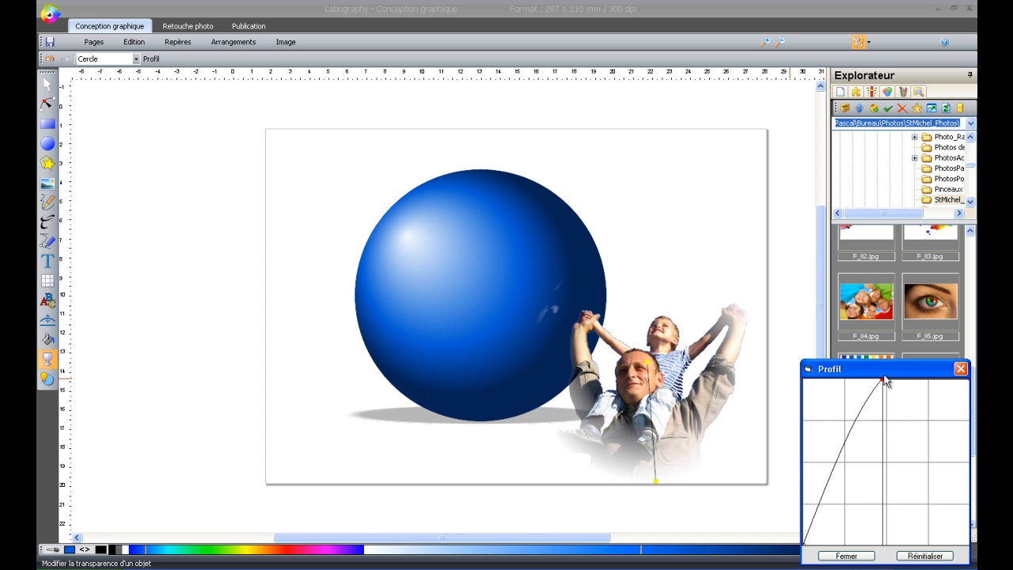
{"action": "left_click", "coordinate": [961, 370]}
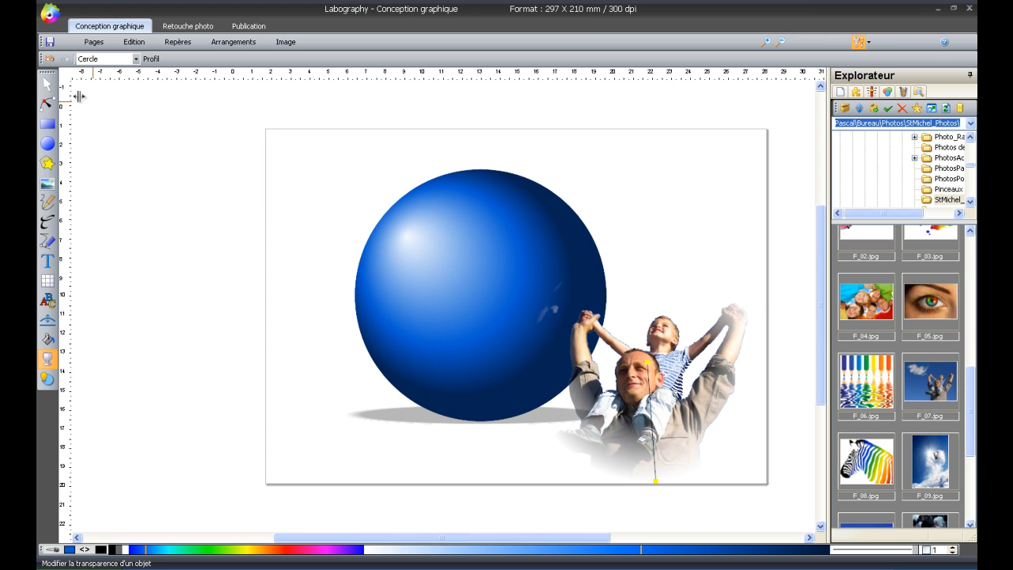
Step: Move the faded father-and-child photo onto the centre of the blue sphere and deselect it
{"action": "left_click", "coordinate": [48, 85]}
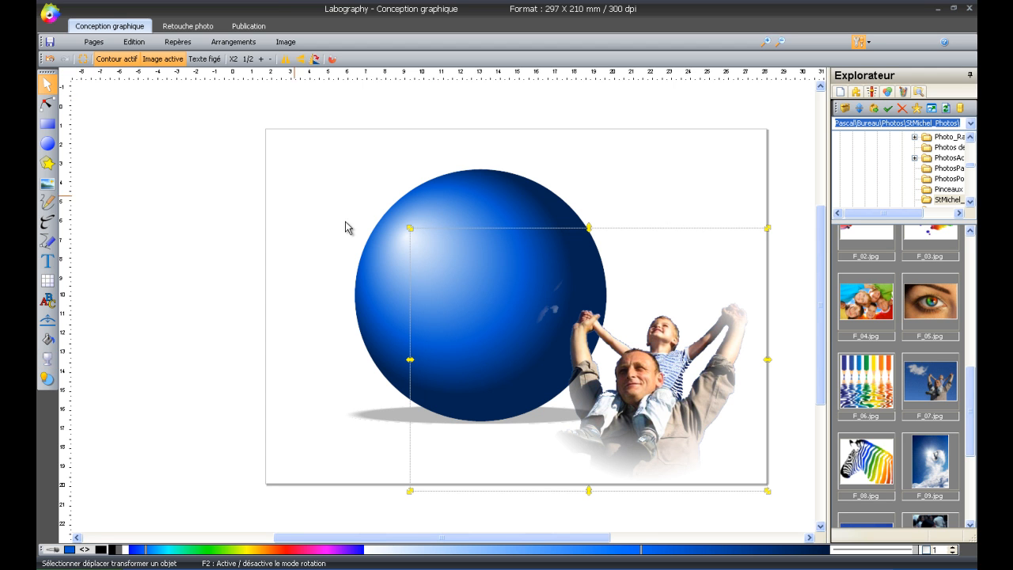
{"action": "left_click_drag", "start_coordinate": [639, 392], "coordinate": [474, 317]}
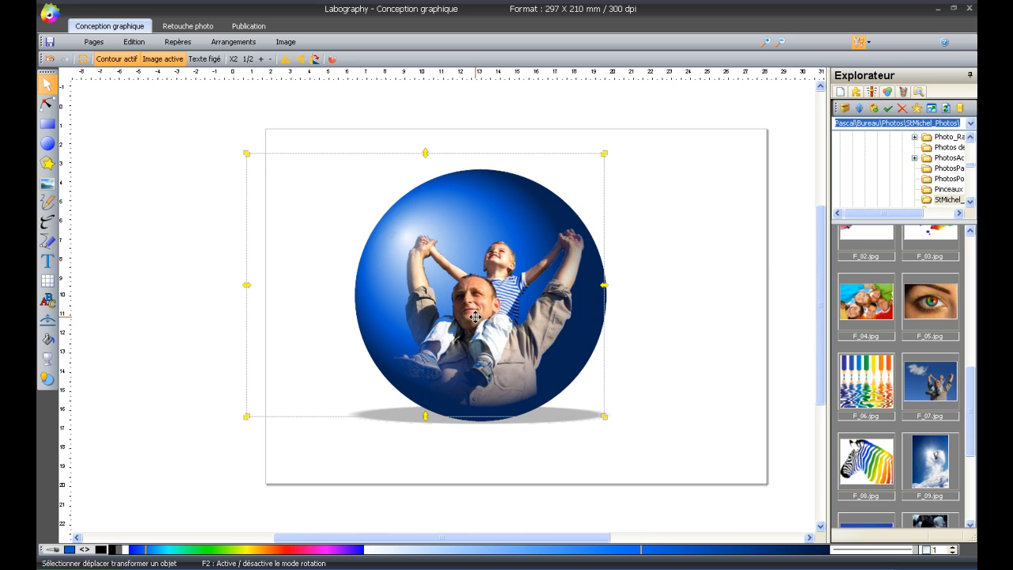
{"action": "left_click", "coordinate": [485, 457]}
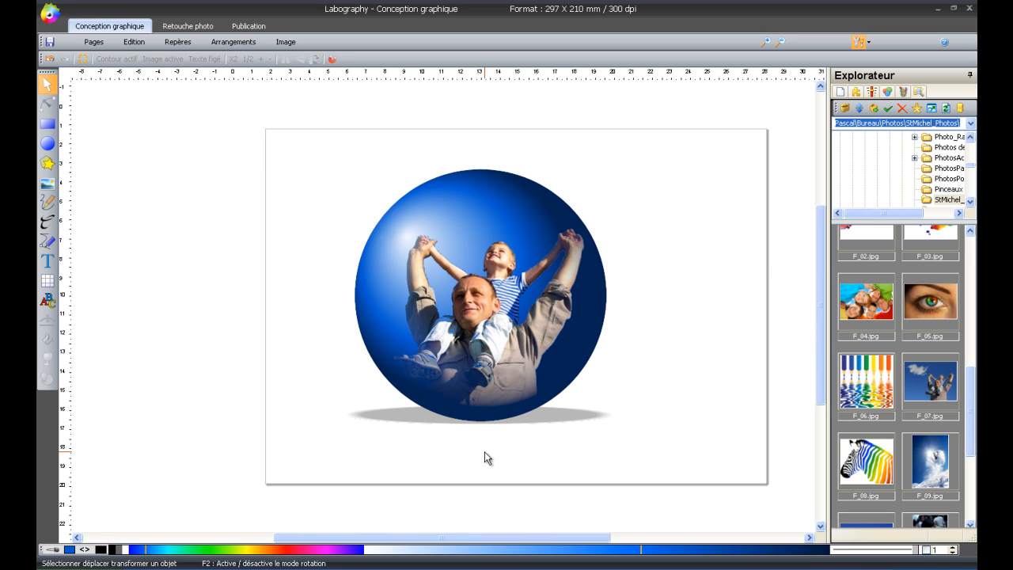